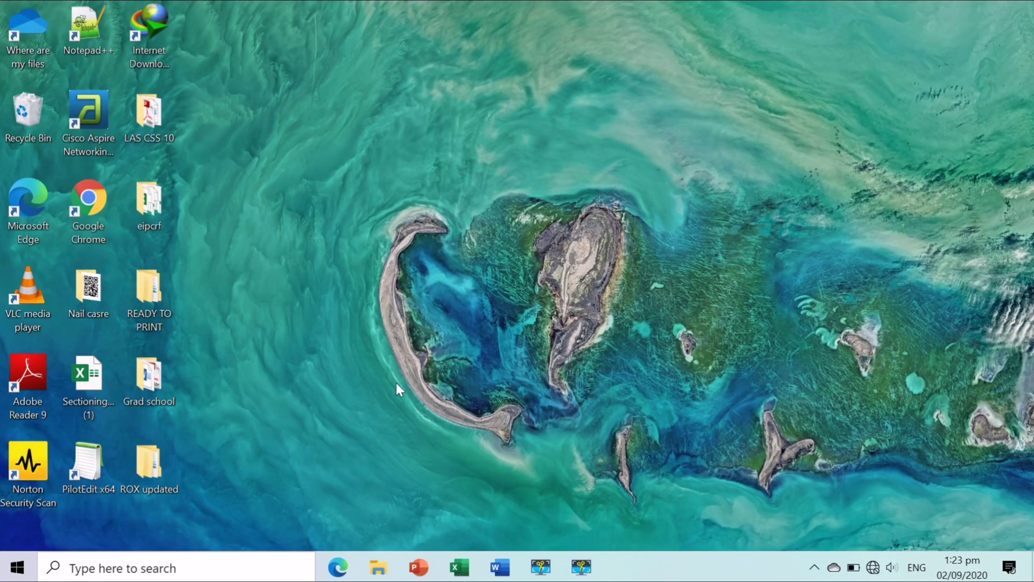
Step: Open the program folder and launch Adjprog to bring up the EPSON Adjustment Program window
left_click(371, 577)
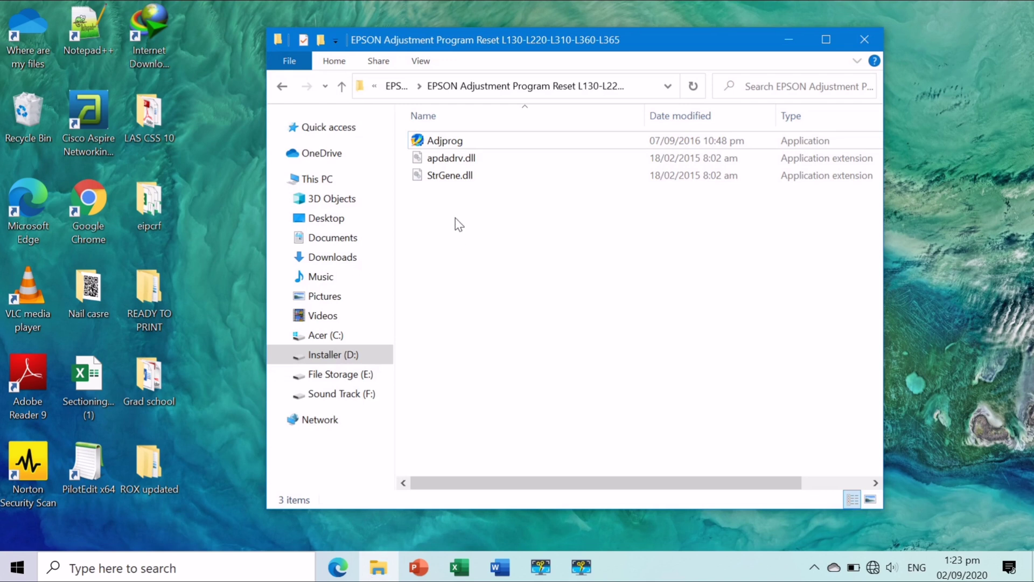
double_click(453, 141)
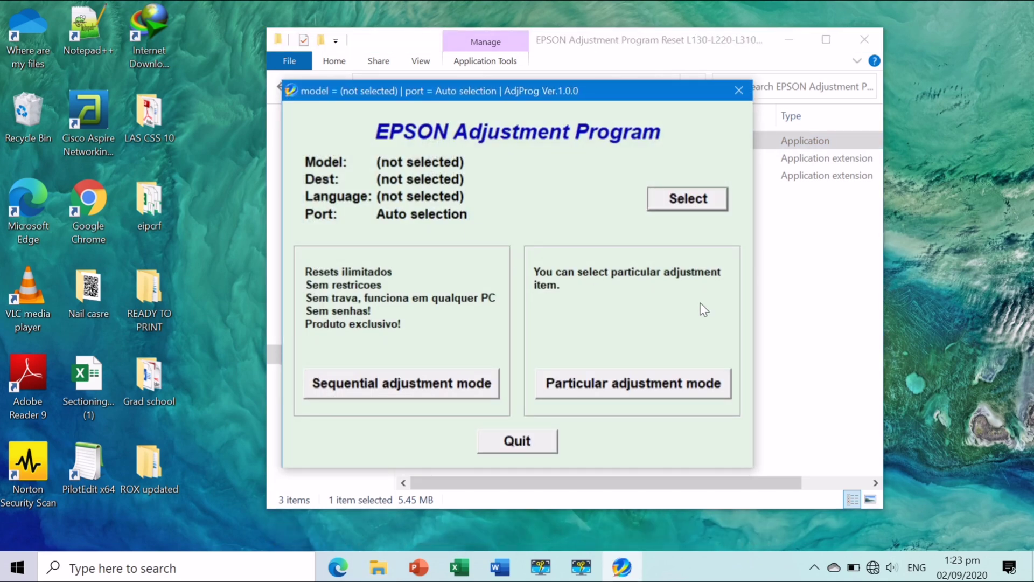
Step: Choose L360 as the printer model, keeping destination ESP/EPIL and language English
left_click(693, 200)
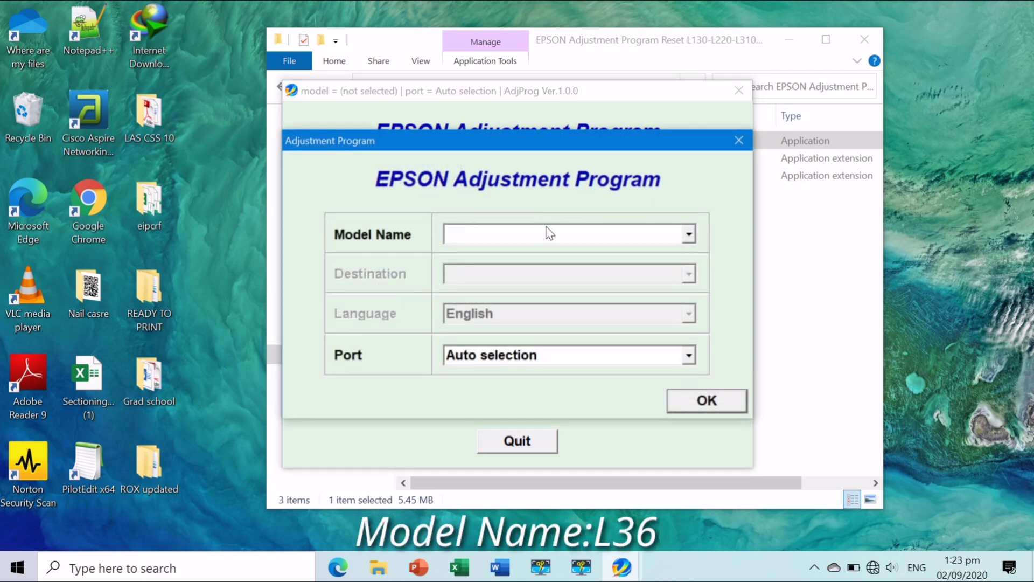
left_click(689, 234)
left_click(515, 296)
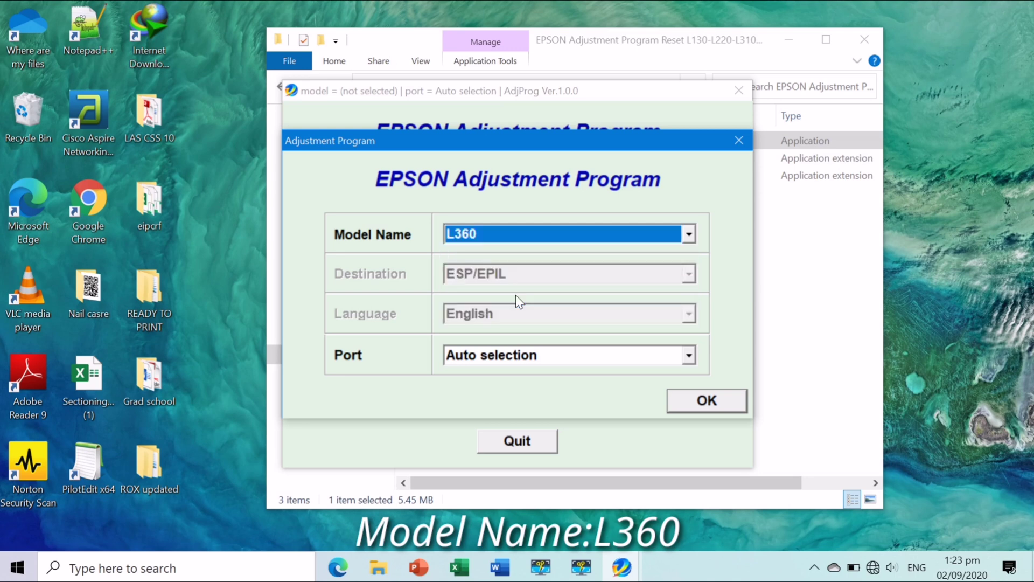
left_click(690, 406)
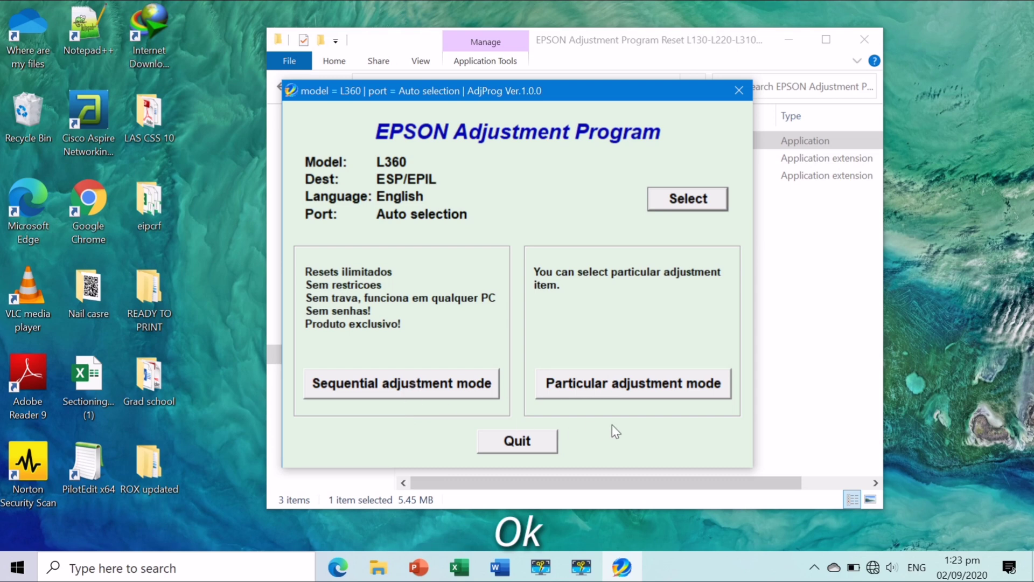
Step: In Particular adjustment mode, select Waste ink pad counter under Maintenance and open it
left_click(613, 389)
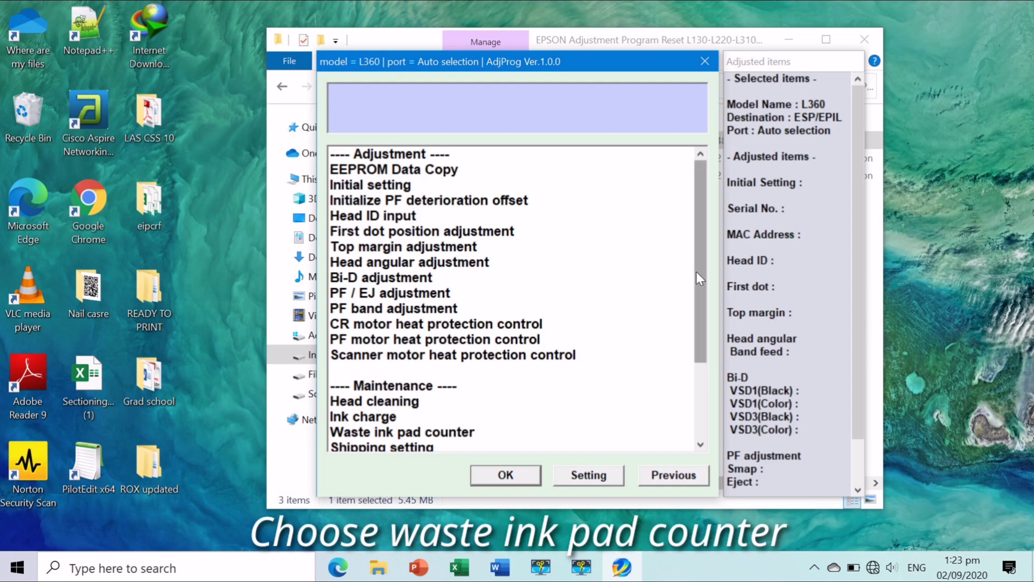
left_click_drag(697, 273, 693, 335)
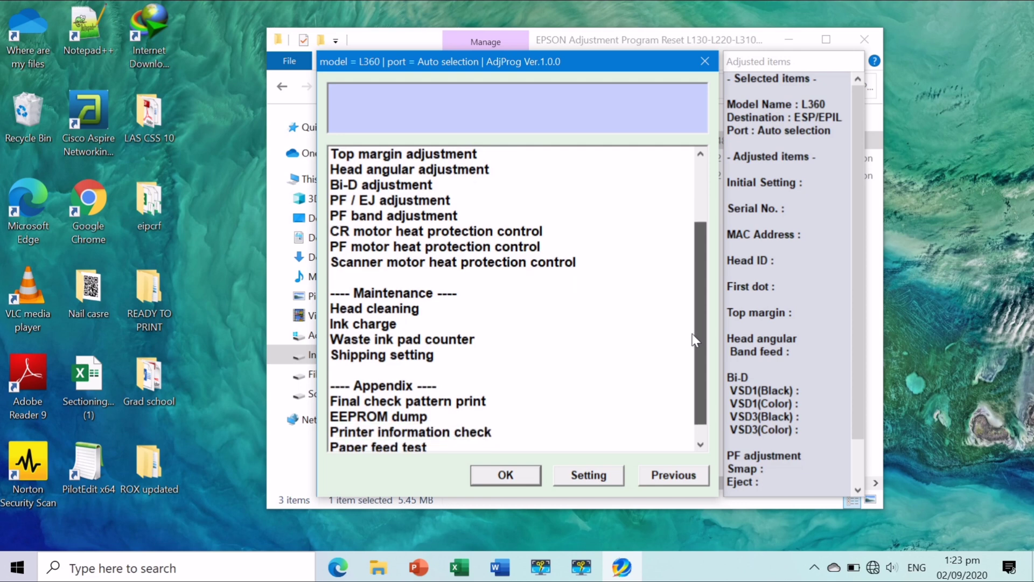
left_click(438, 345)
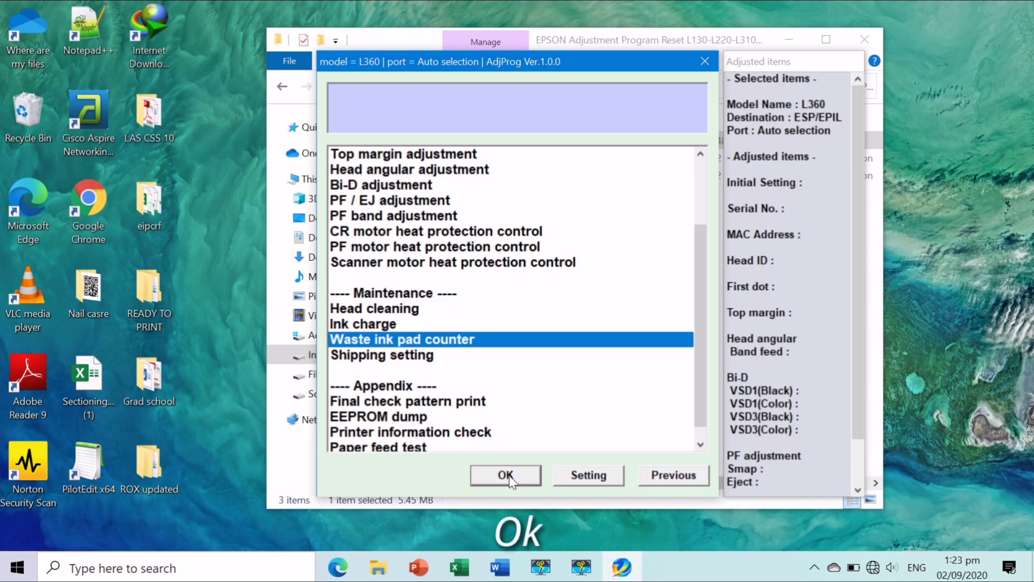
left_click(526, 477)
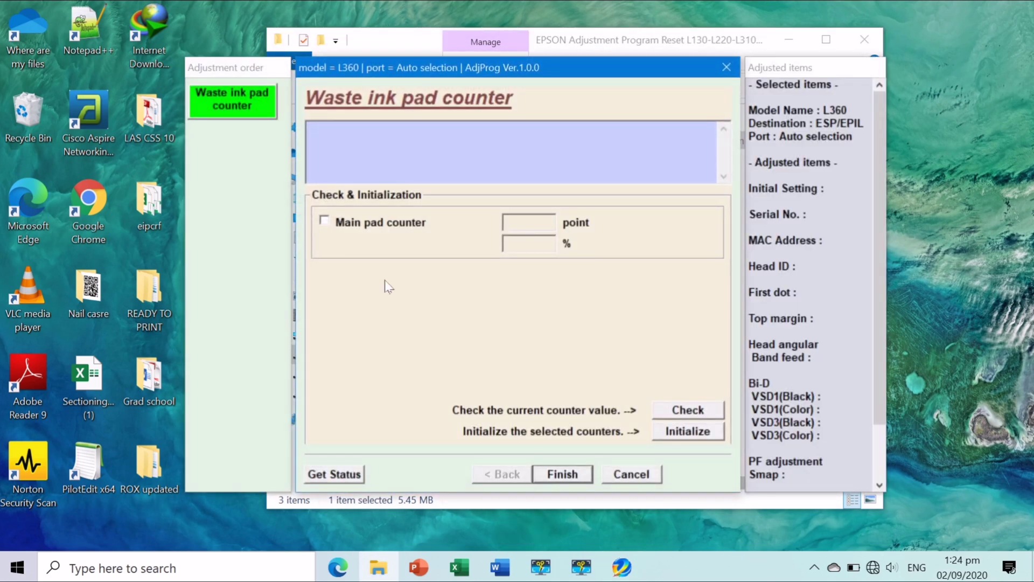
Step: Check the main pad counter (5564 points, 90%), then initialize it and confirm the reset
left_click(325, 221)
left_click(682, 412)
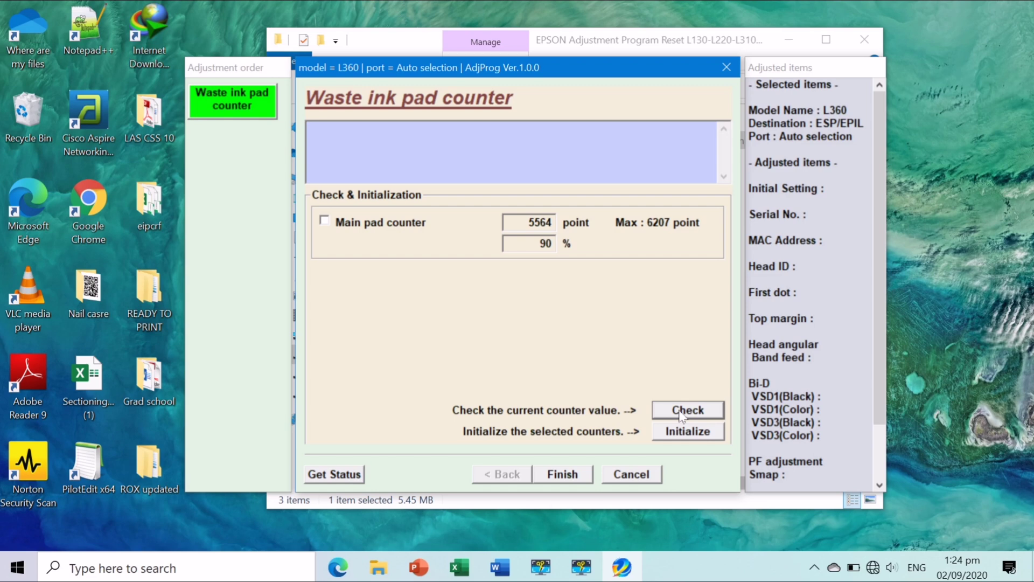
left_click(323, 219)
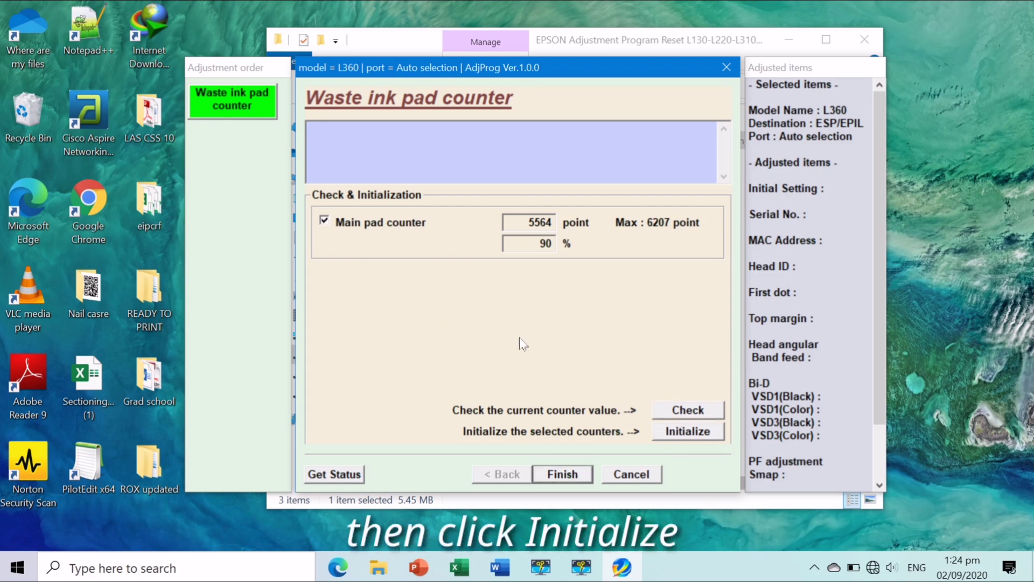
left_click(684, 435)
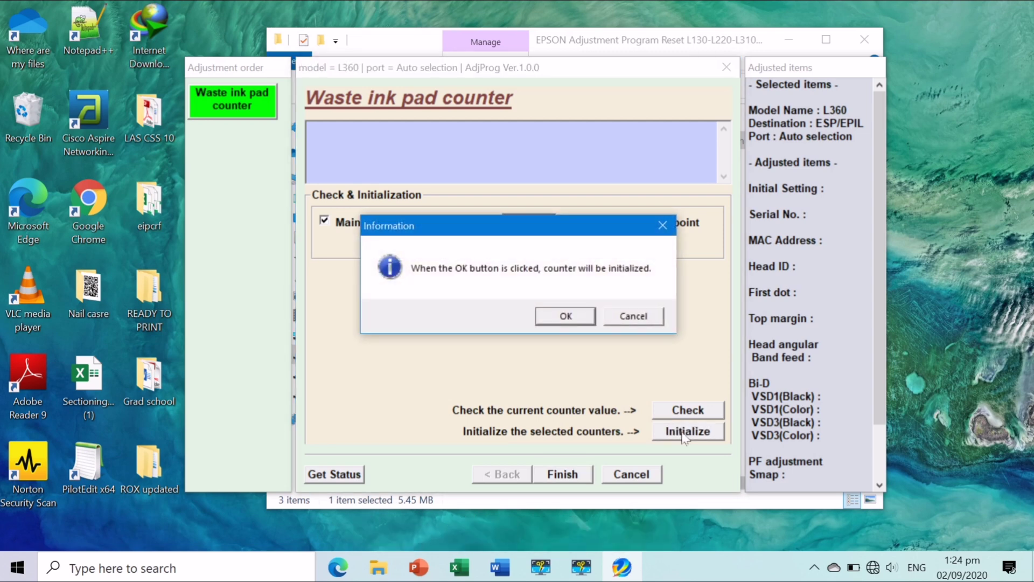
left_click(564, 317)
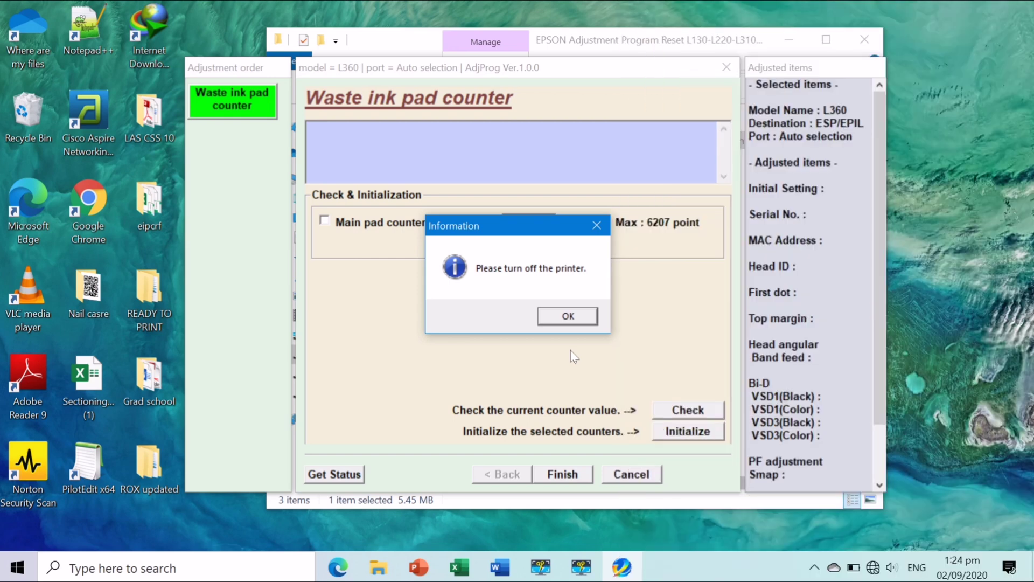
Step: Acknowledge the turn-off and reboot prompts so the main pad counter shows 0 points (0%)
left_click(571, 318)
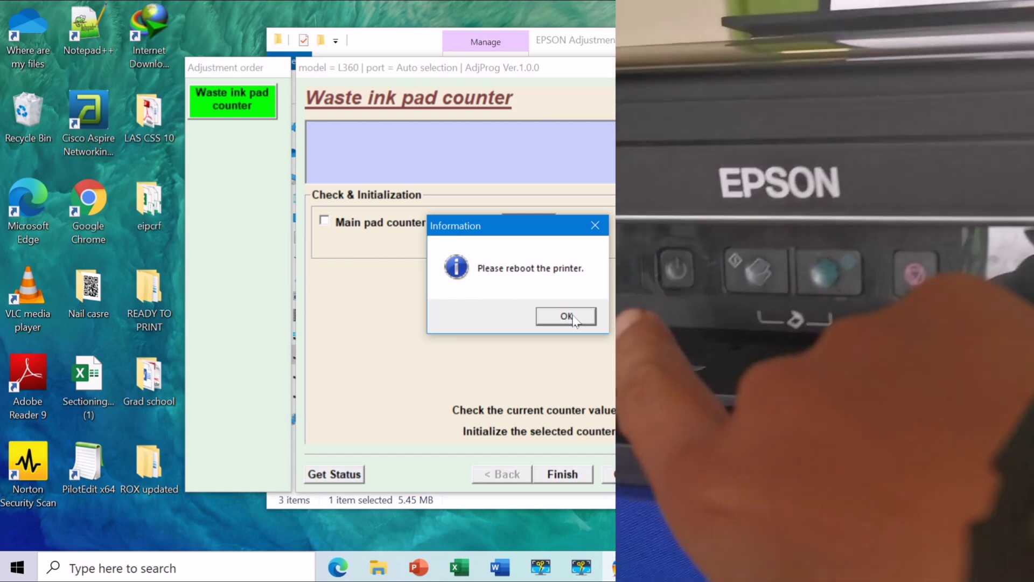
left_click(567, 316)
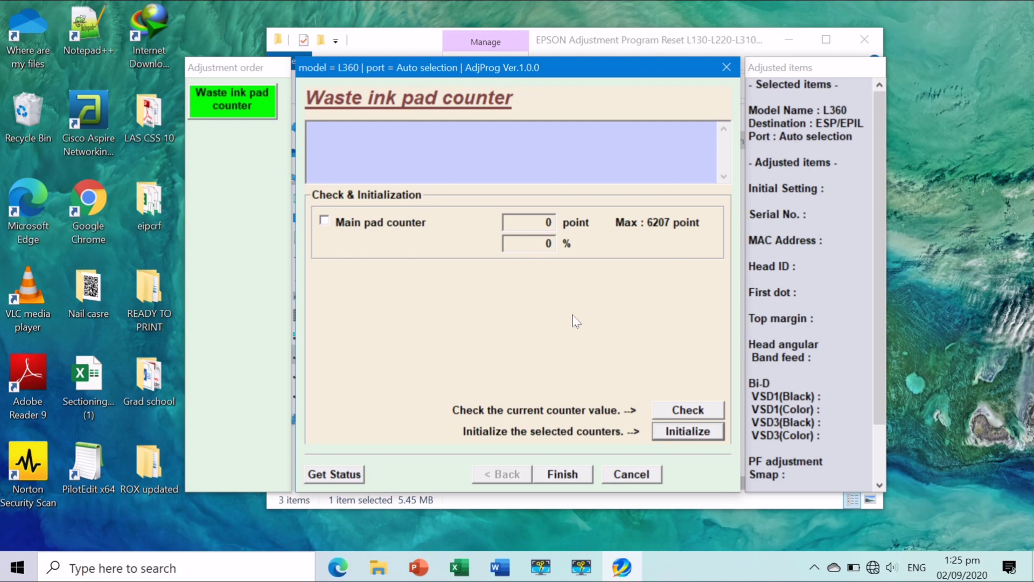
Step: Finish the waste ink pad page and close it, the item list, the main window and the folder
left_click(563, 475)
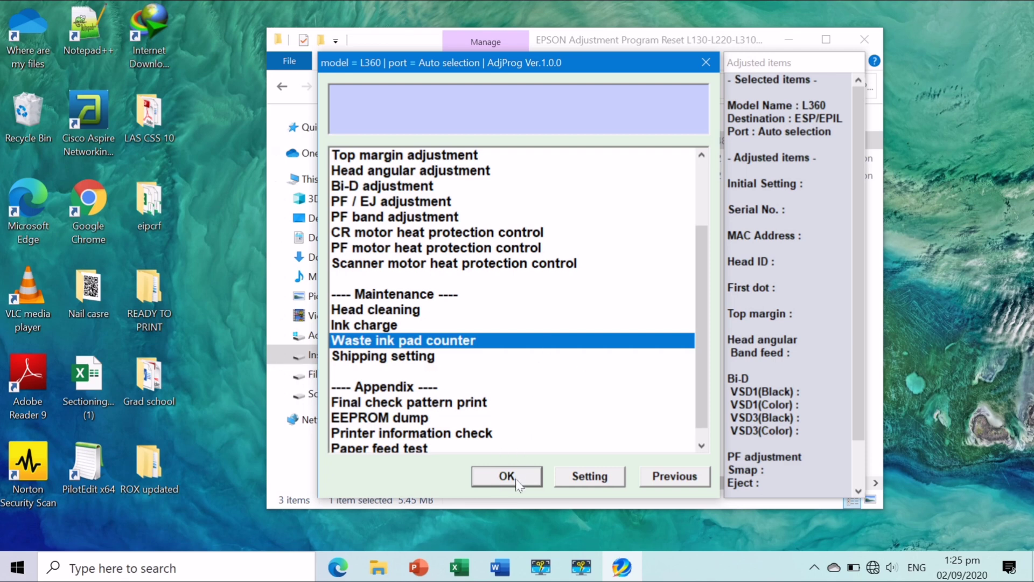
left_click(506, 476)
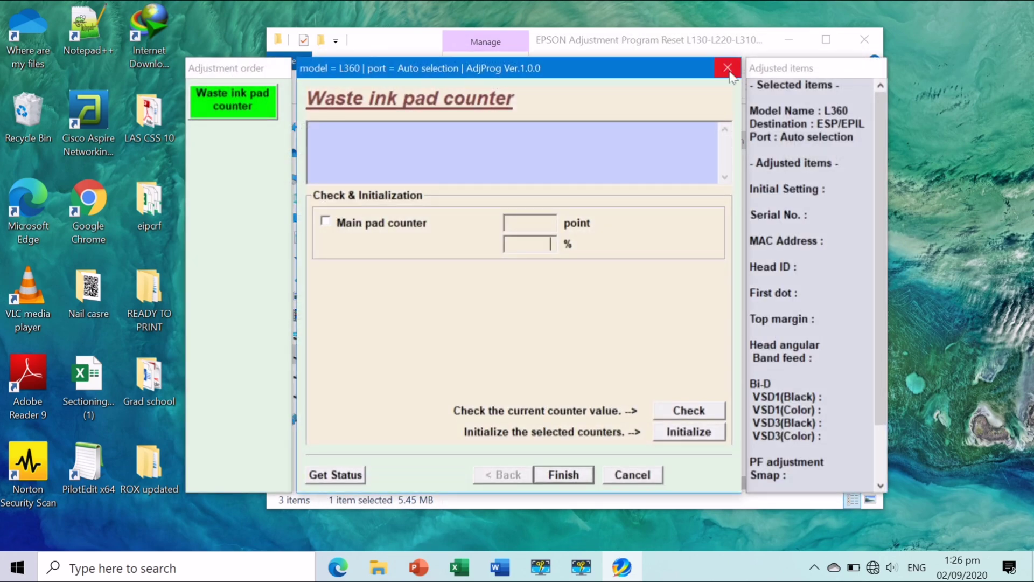
left_click(728, 68)
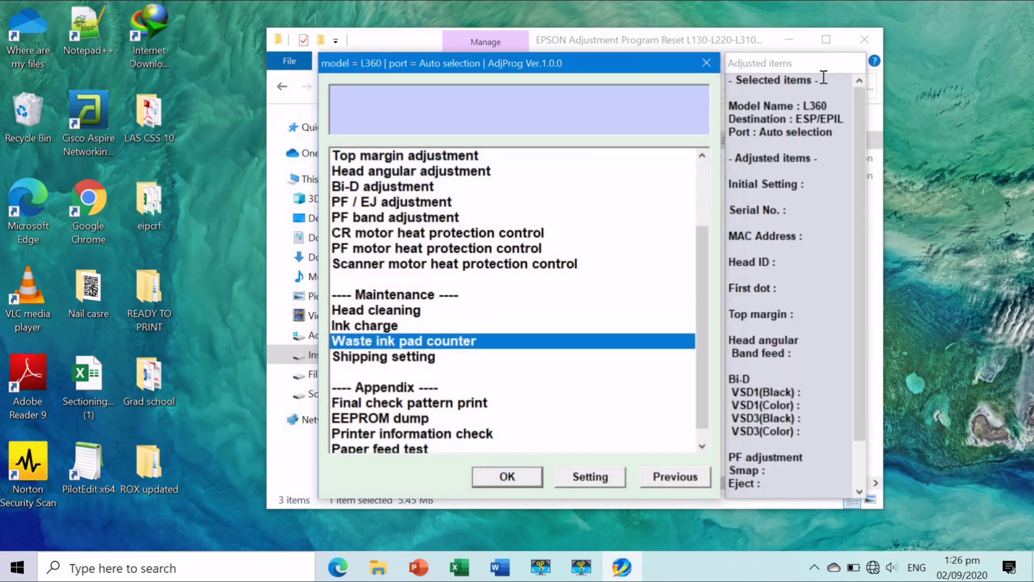
left_click(706, 63)
left_click(738, 91)
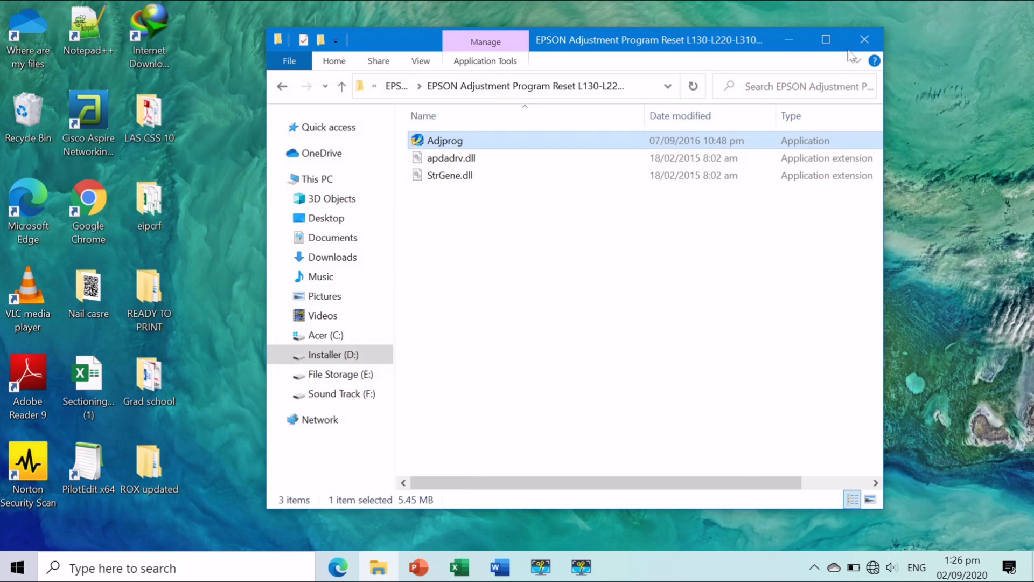
left_click(868, 45)
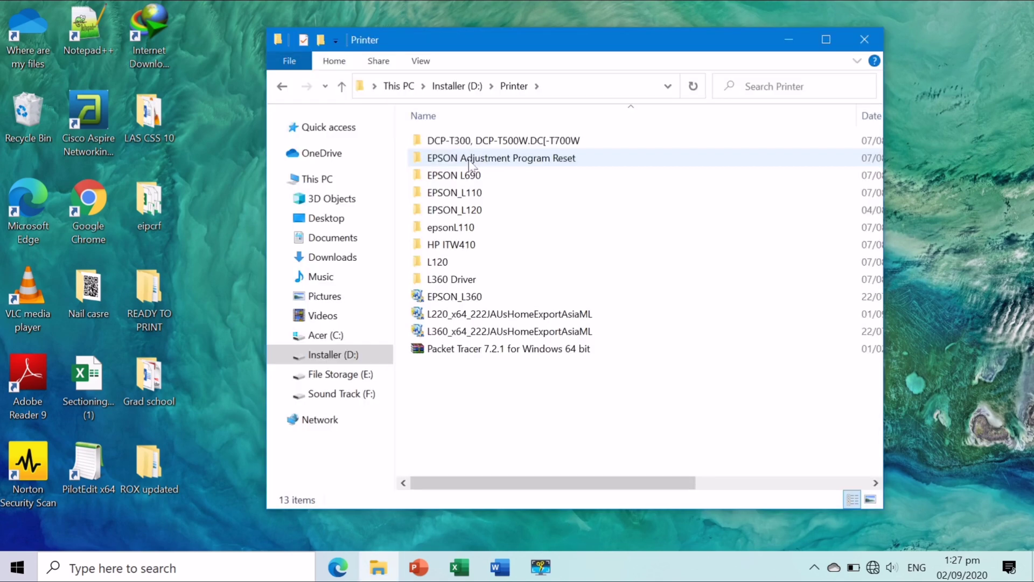
Step: Reopen the EPSON Adjustment Program Reset folder and its subfolder, then relaunch Adjprog
double_click(483, 154)
left_click(481, 141)
double_click(481, 146)
double_click(471, 147)
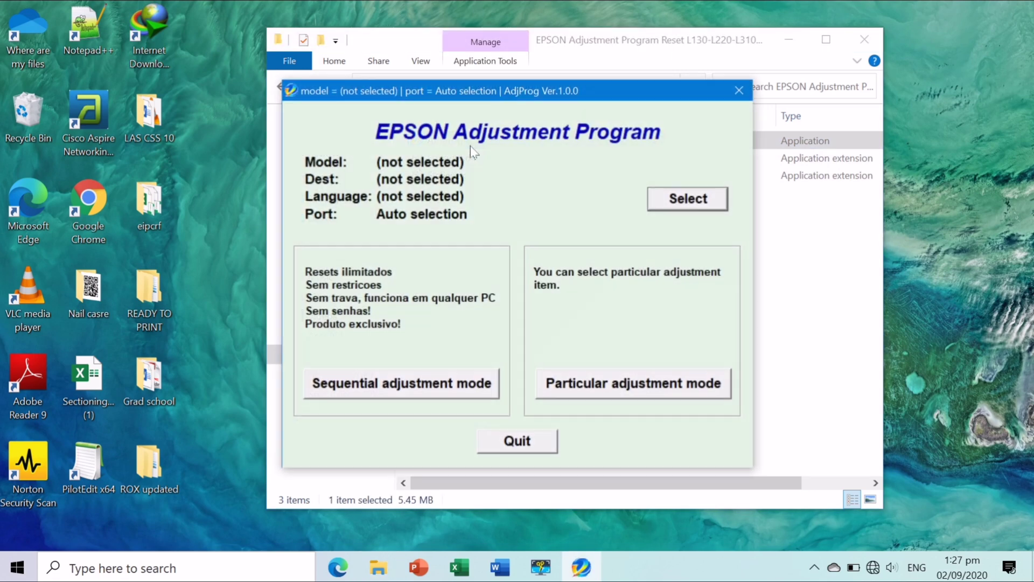
Step: Set the printer model back to L360 with destination ESP/EPIL and English
left_click(684, 203)
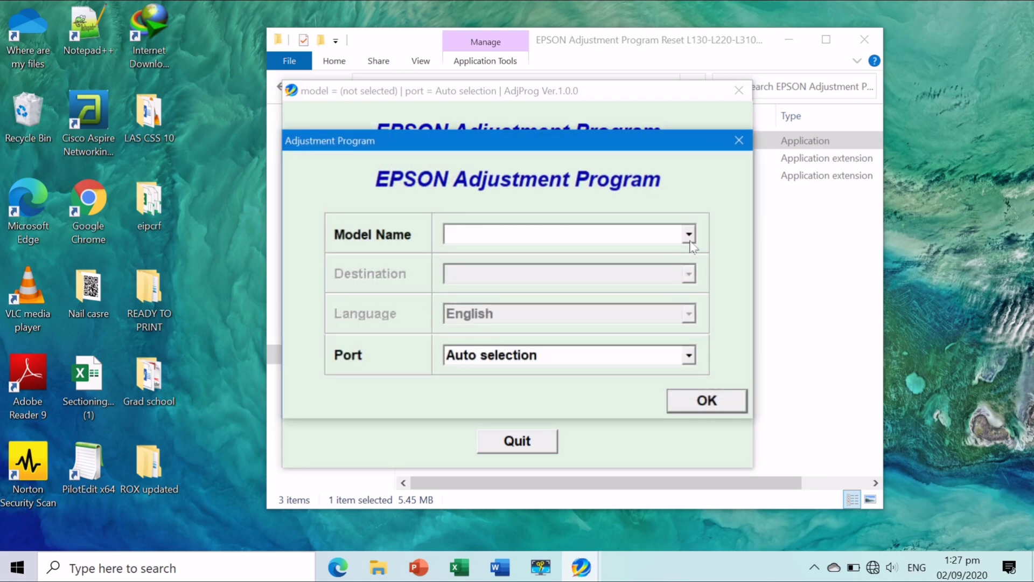
left_click(688, 234)
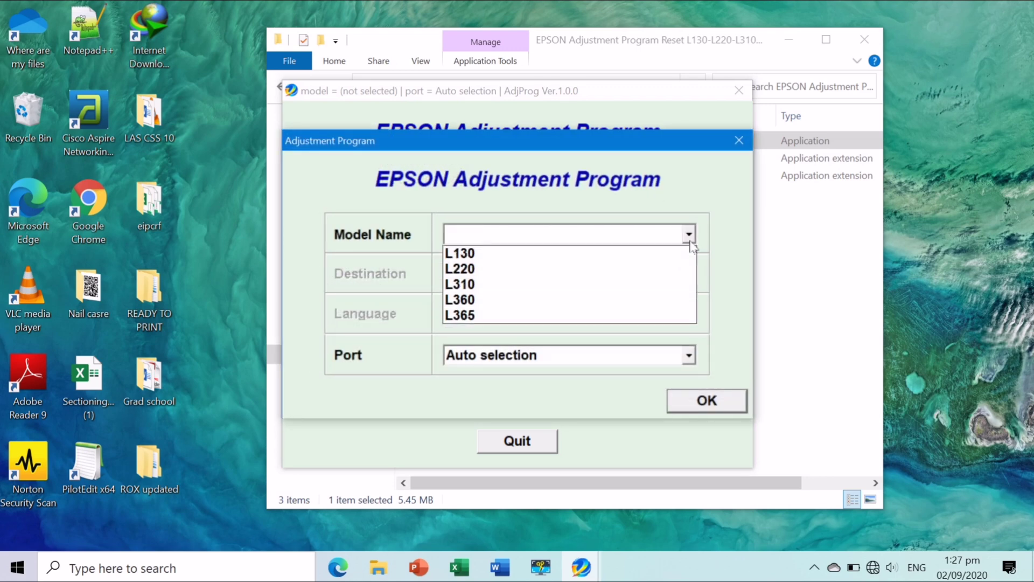
left_click(501, 300)
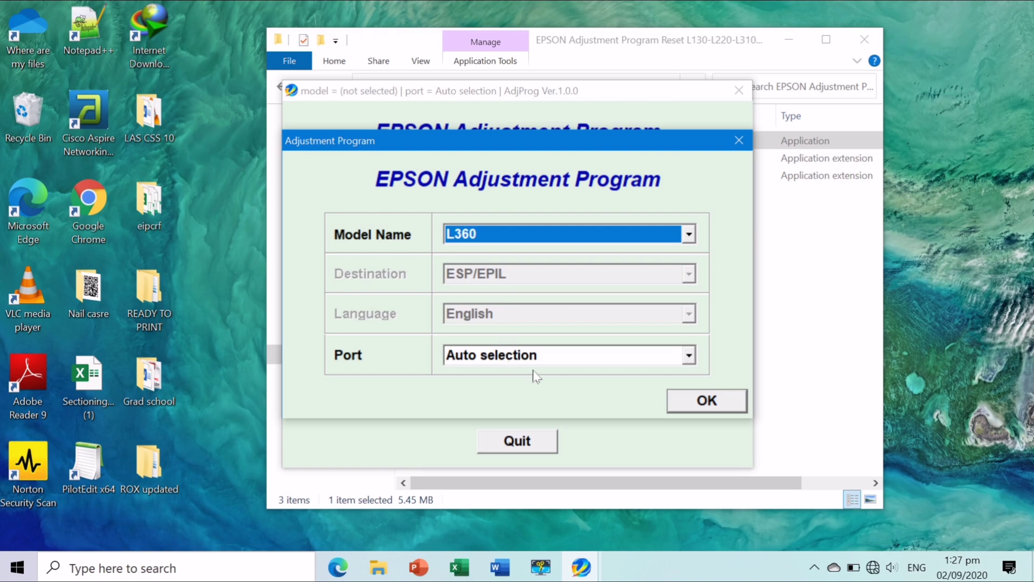
left_click(688, 410)
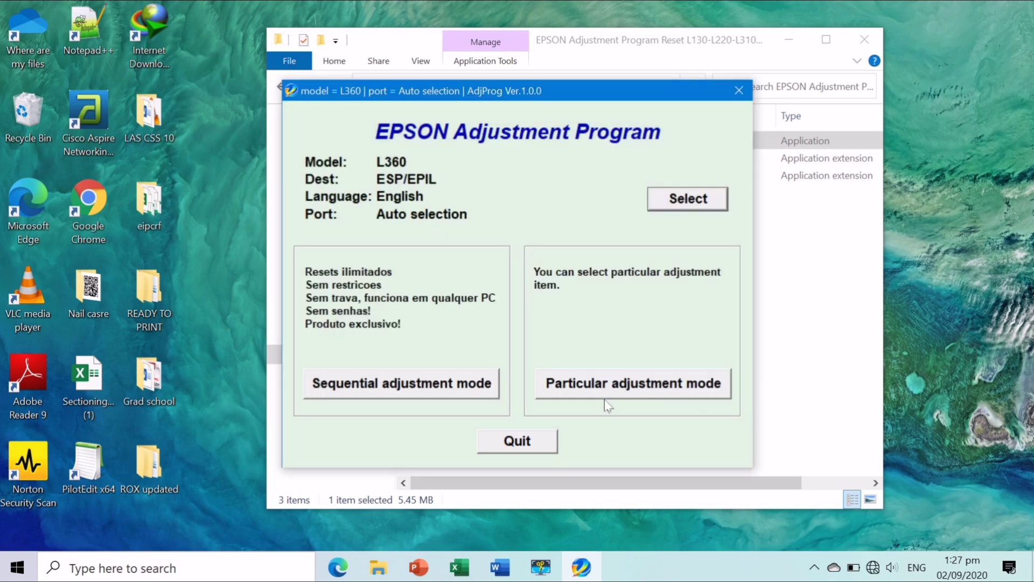
Step: Open Particular adjustment mode and scroll the L360 item list down to Waste ink pad counter
left_click(627, 383)
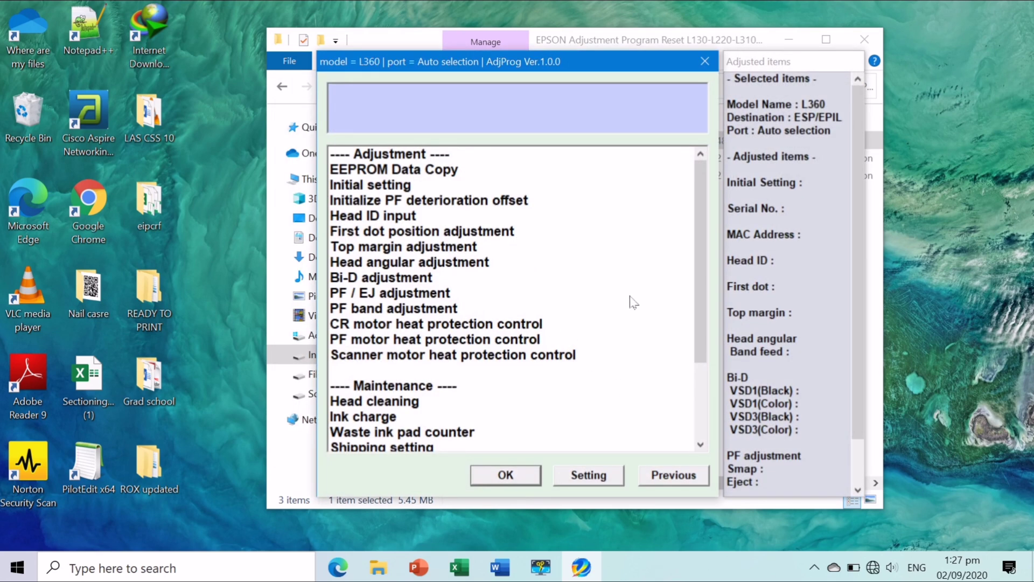
left_click_drag(706, 278, 705, 352)
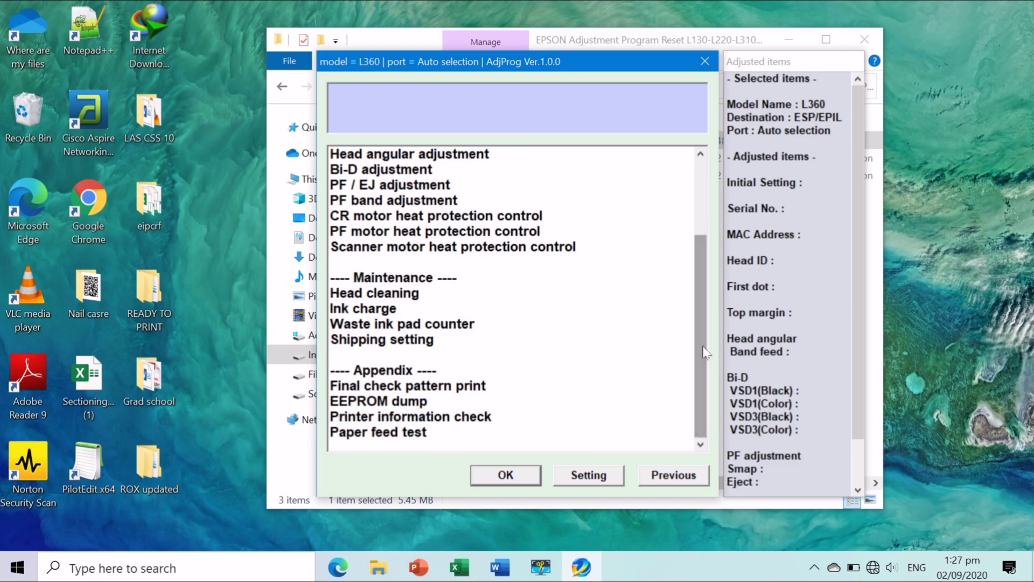